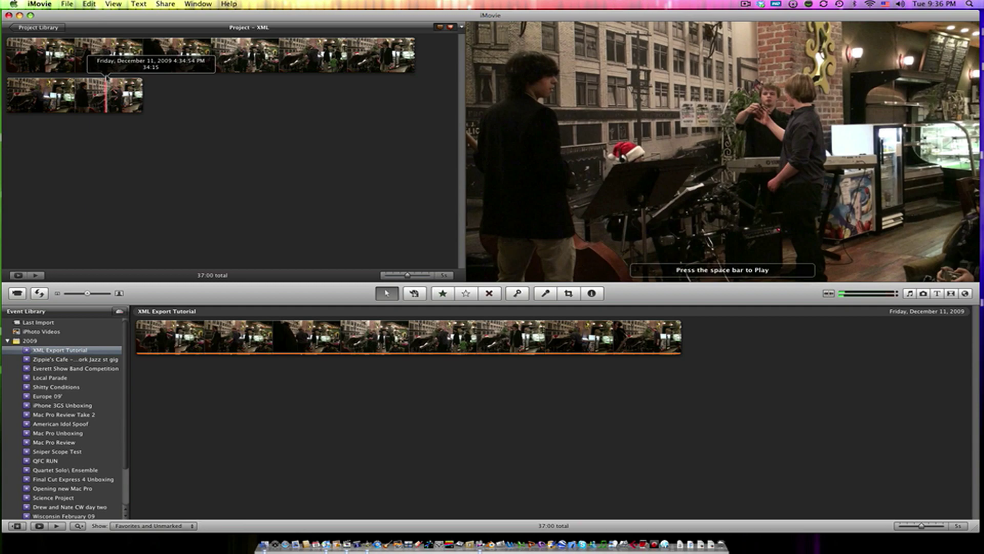
Play the café jazz footage of iMovie's XML project in the viewer.
{"action": "key", "text": "space"}
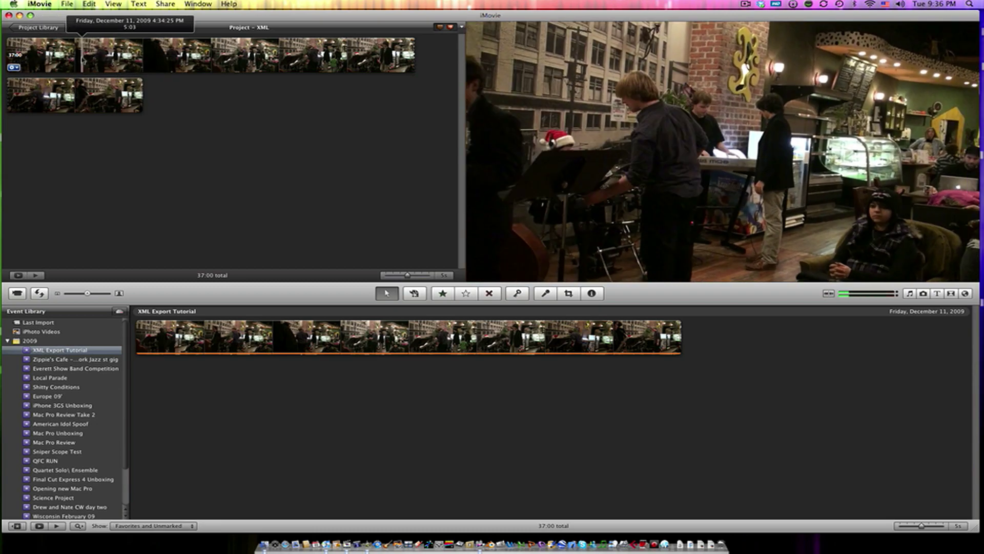
Export the XML project as Final Cut XML named 'Tutorial XML' to the Desktop.
{"action": "left_click", "coordinate": [164, 3]}
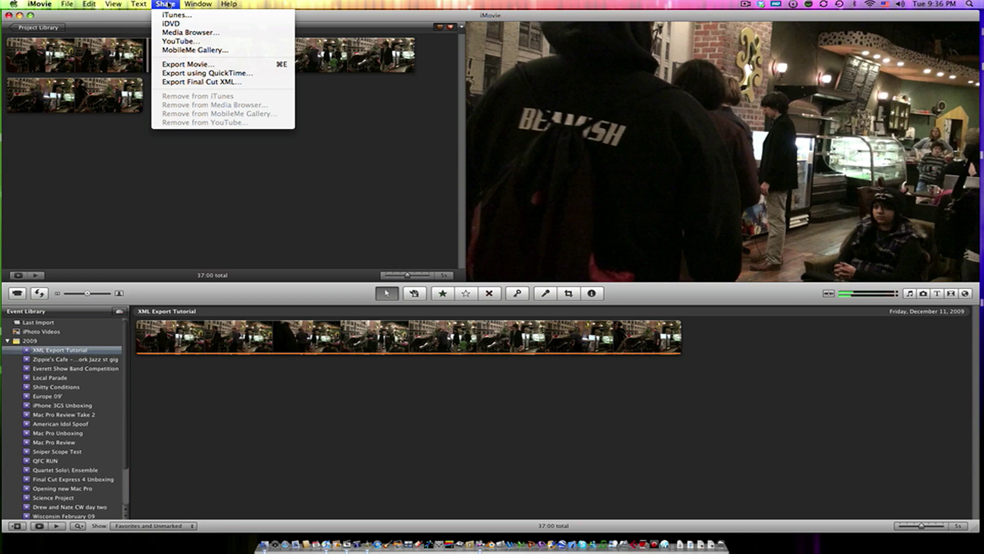
{"action": "left_click", "coordinate": [208, 83]}
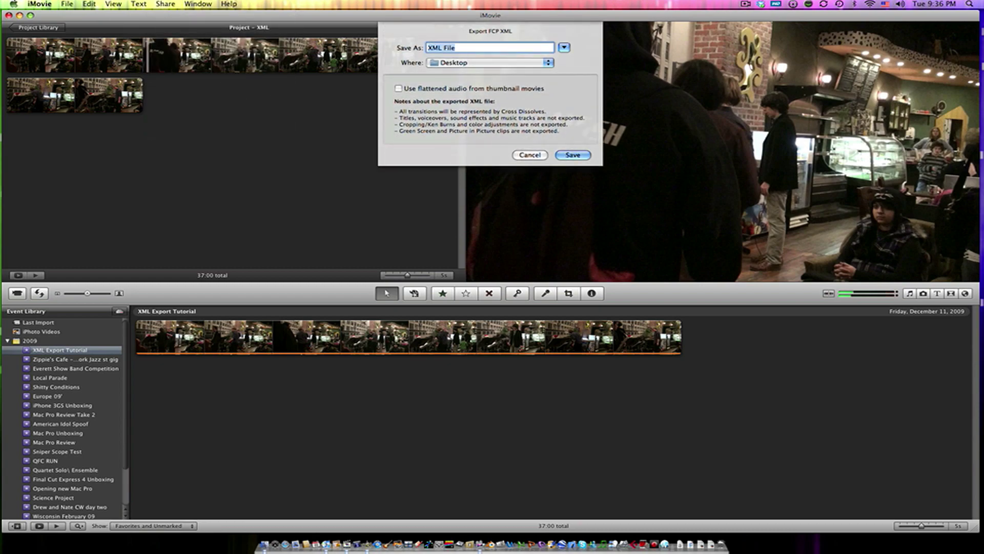
{"action": "type", "text": "Tutorial XML"}
{"action": "key", "text": "Return"}
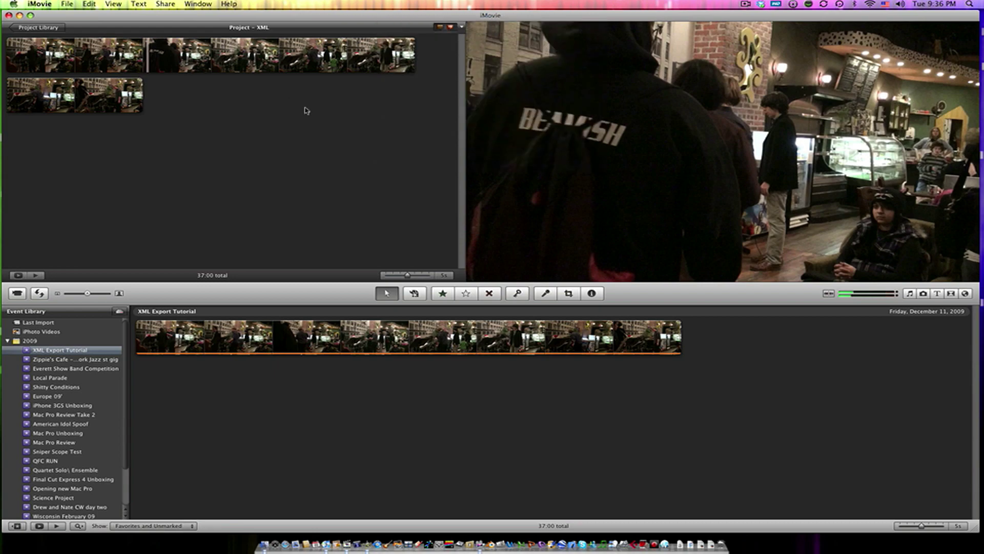
Hide iMovie, open Tutorial XML.xml from the desktop in Dashcode, and scroll through its markup.
{"action": "key", "text": "super+h"}
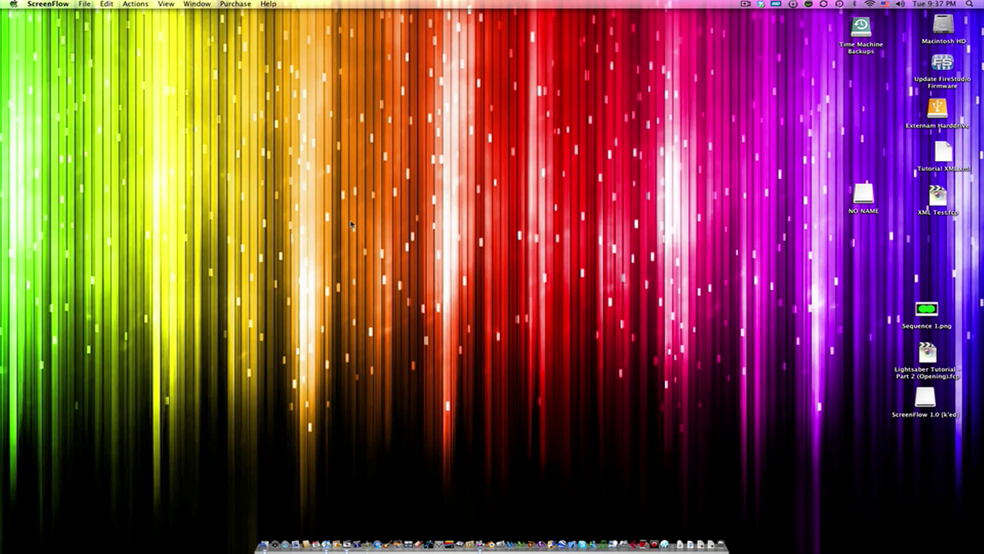
{"action": "left_click_drag", "start_coordinate": [955, 161], "coordinate": [861, 156]}
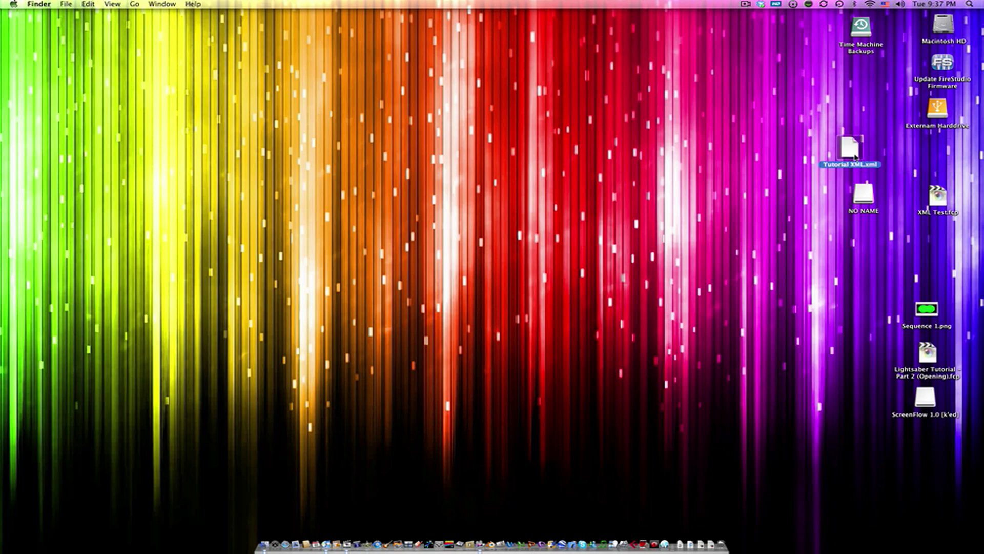
{"action": "double_click", "coordinate": [855, 154]}
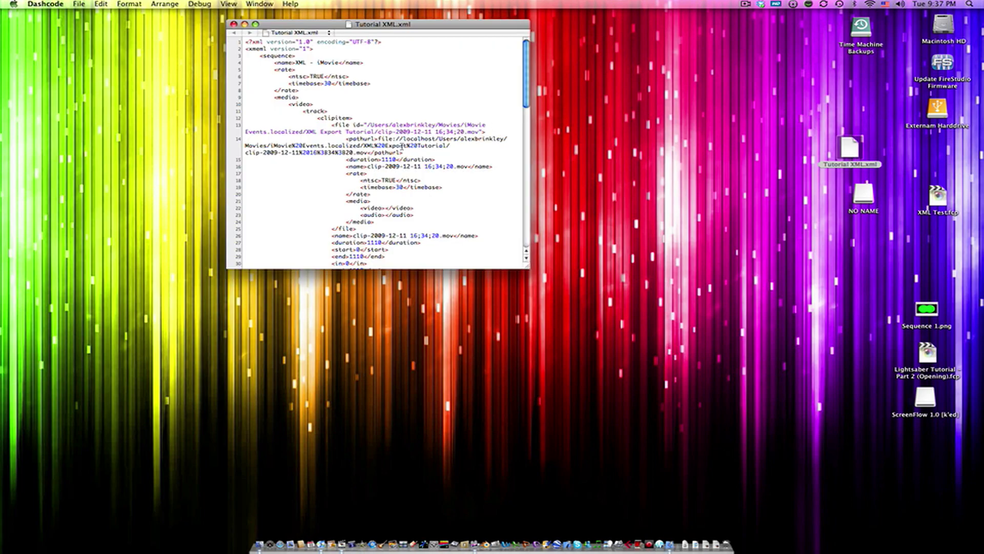
{"action": "scroll", "coordinate": [402, 147], "scroll_direction": "down", "scroll_amount": 15}
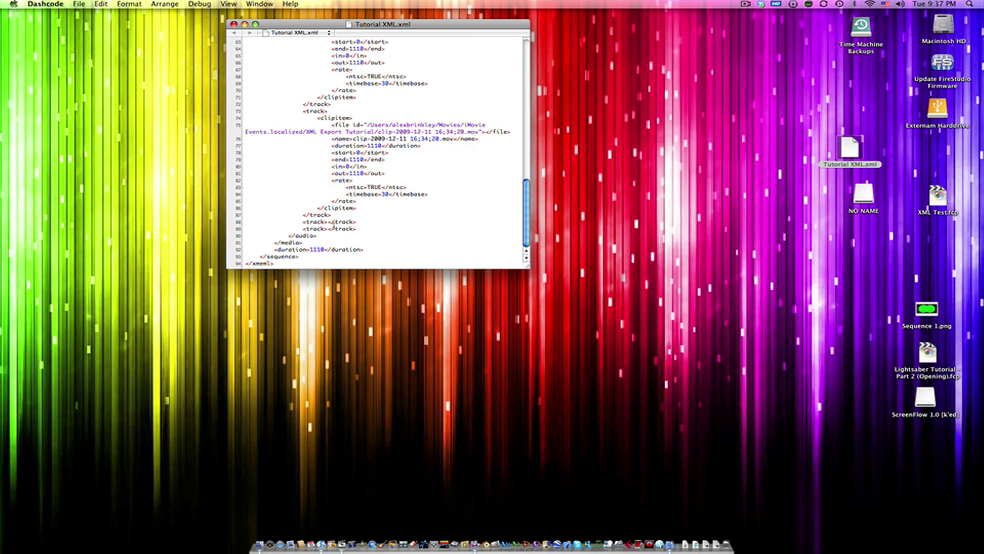
{"action": "scroll", "coordinate": [333, 224], "scroll_direction": "up", "scroll_amount": 15}
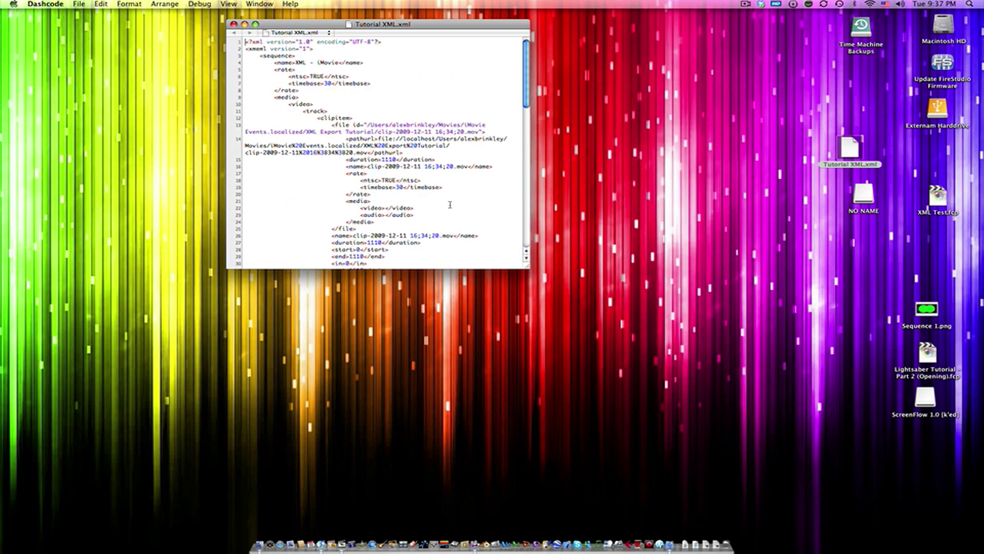
{"action": "key", "text": "cmd+q"}
In Final Cut Express, import Tutorial XML.xml via FCP XML from iMovie and select the XML - iMovie sequence.
{"action": "key", "text": "ctrl+Left"}
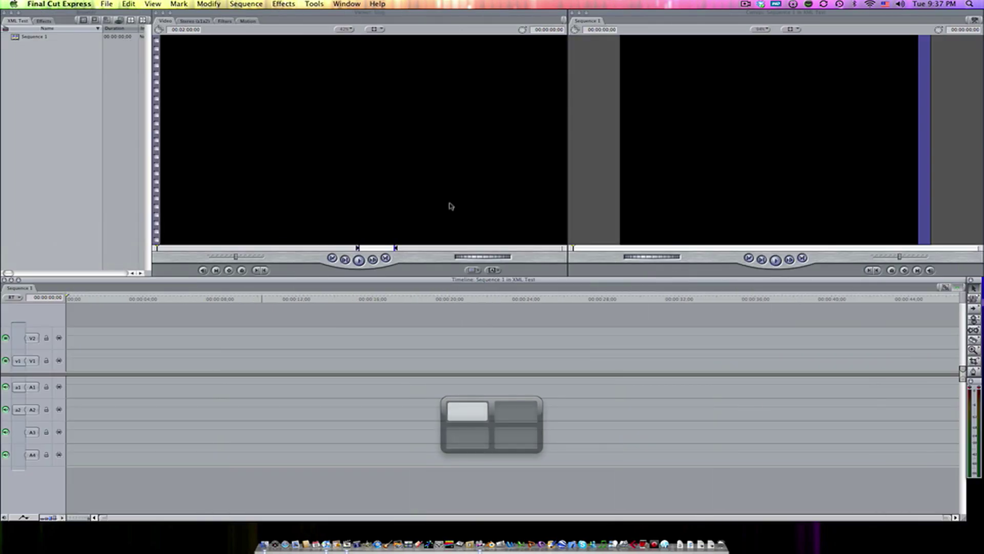
{"action": "left_click_drag", "start_coordinate": [347, 308], "coordinate": [77, 298]}
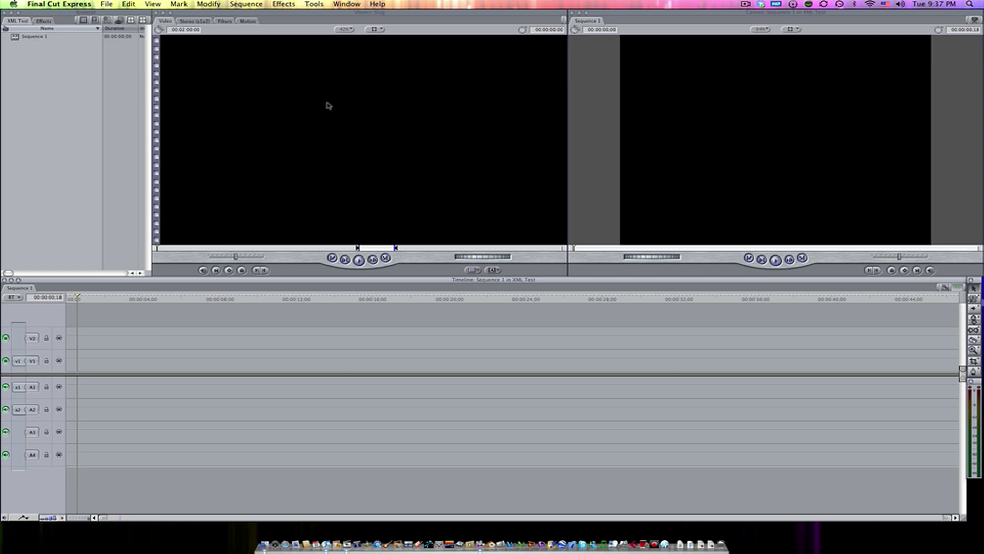
{"action": "left_click", "coordinate": [109, 2]}
{"action": "mouse_move", "coordinate": [78, 3]}
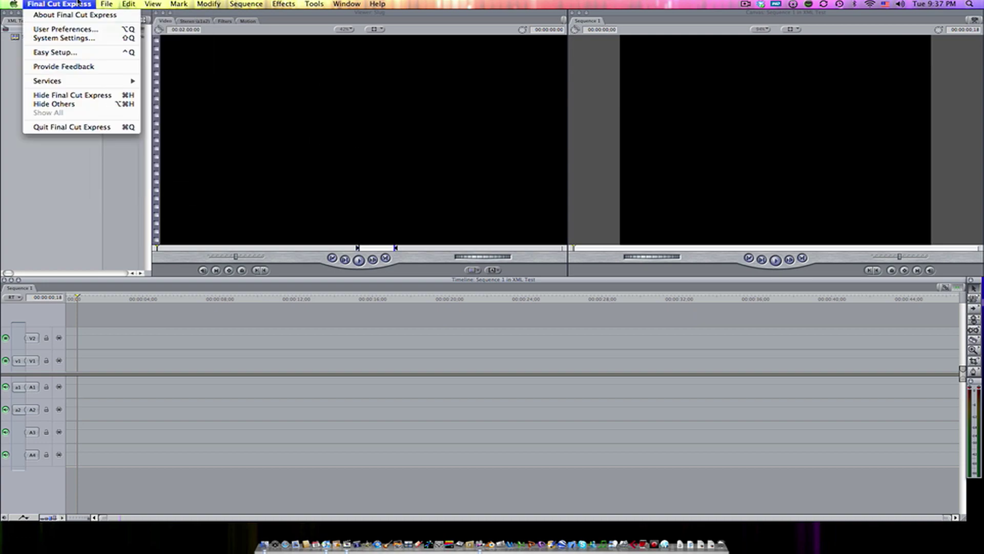
{"action": "mouse_move", "coordinate": [136, 135]}
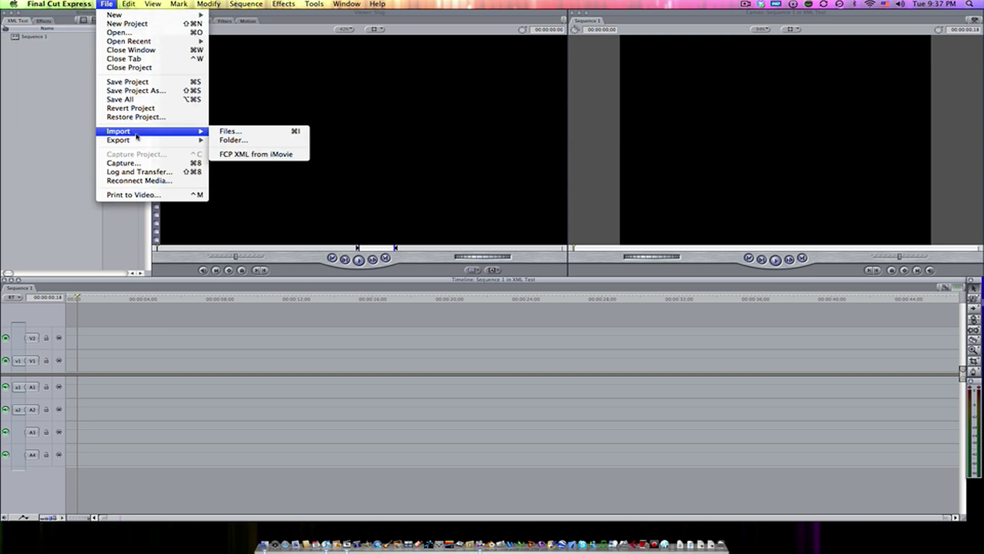
{"action": "left_click", "coordinate": [268, 160]}
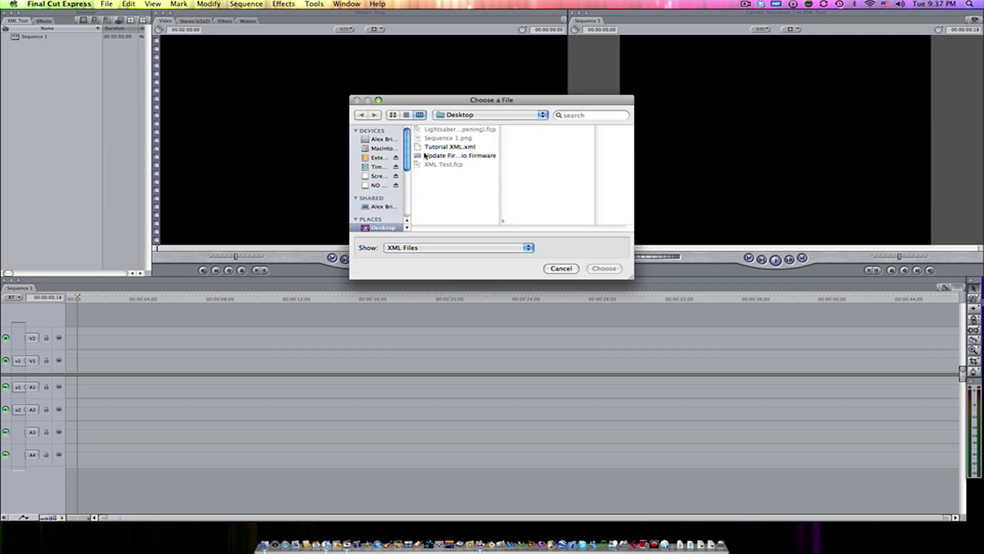
{"action": "left_click", "coordinate": [467, 149]}
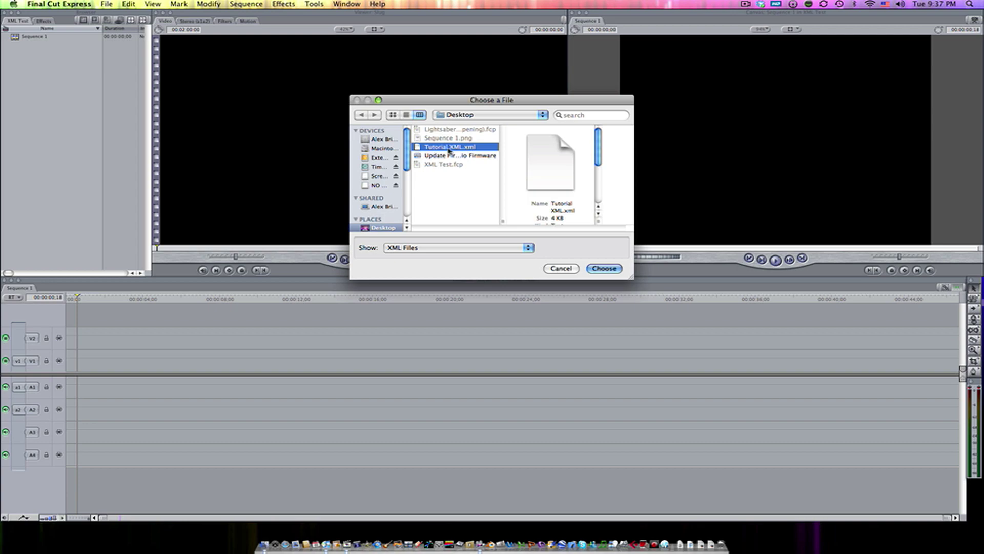
{"action": "left_click", "coordinate": [609, 272]}
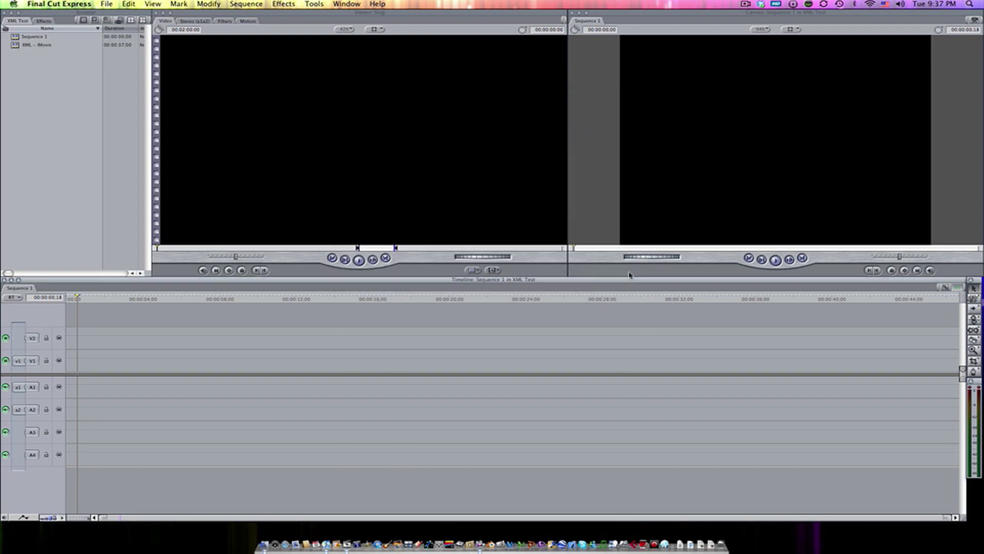
{"action": "left_click", "coordinate": [30, 39]}
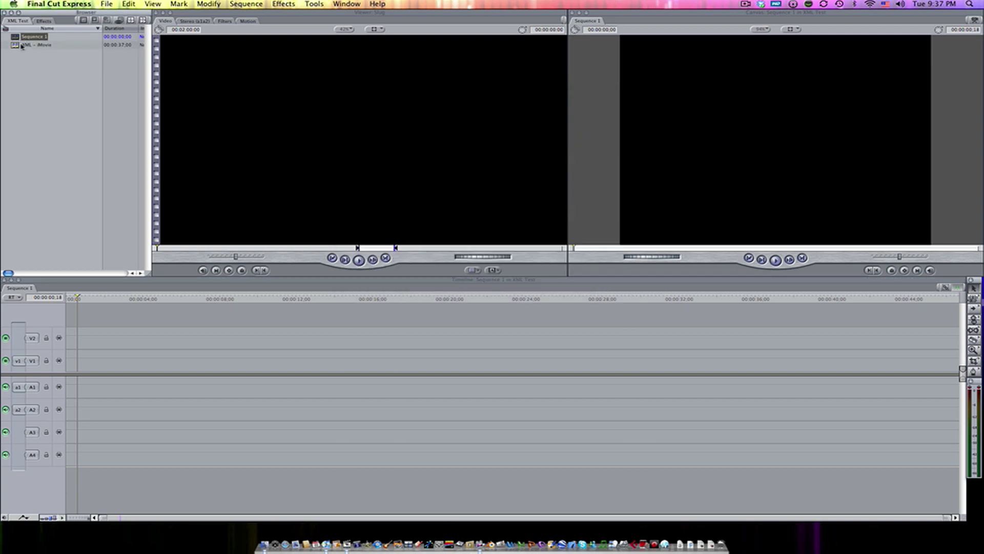
{"action": "left_click", "coordinate": [19, 46]}
Open the XML - iMovie sequence in the timeline, scrub its footage, and select the V1 clip.
{"action": "double_click", "coordinate": [15, 47]}
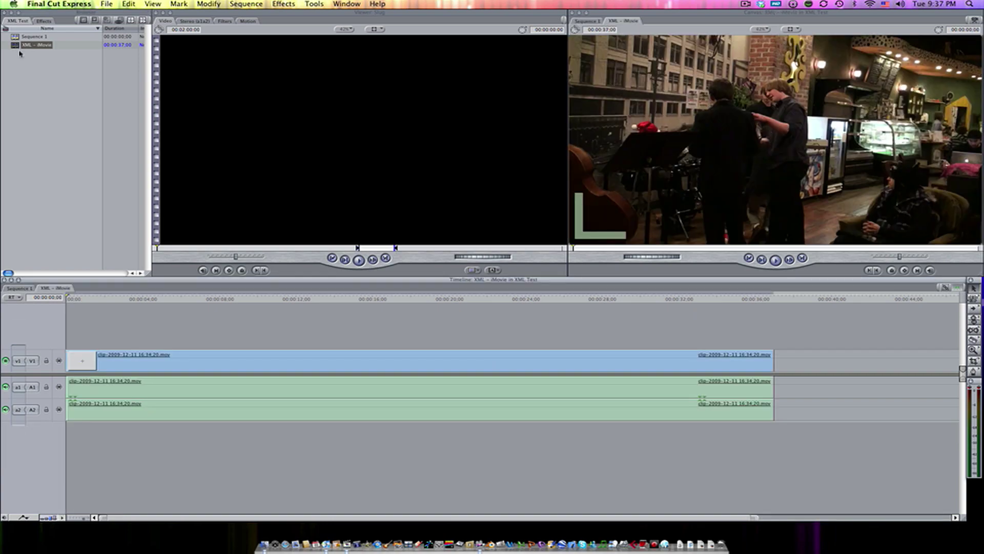
{"action": "left_click_drag", "start_coordinate": [237, 311], "coordinate": [381, 311]}
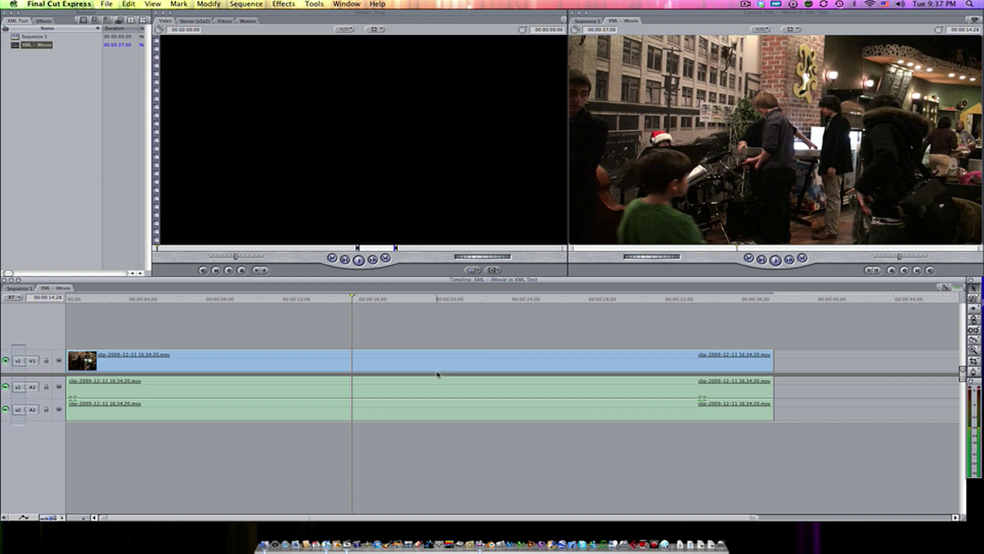
{"action": "left_click", "coordinate": [451, 364]}
Enlarge the Canvas to fill the screen and play the sequence to about 16 seconds.
{"action": "left_click_drag", "start_coordinate": [669, 12], "coordinate": [85, 4]}
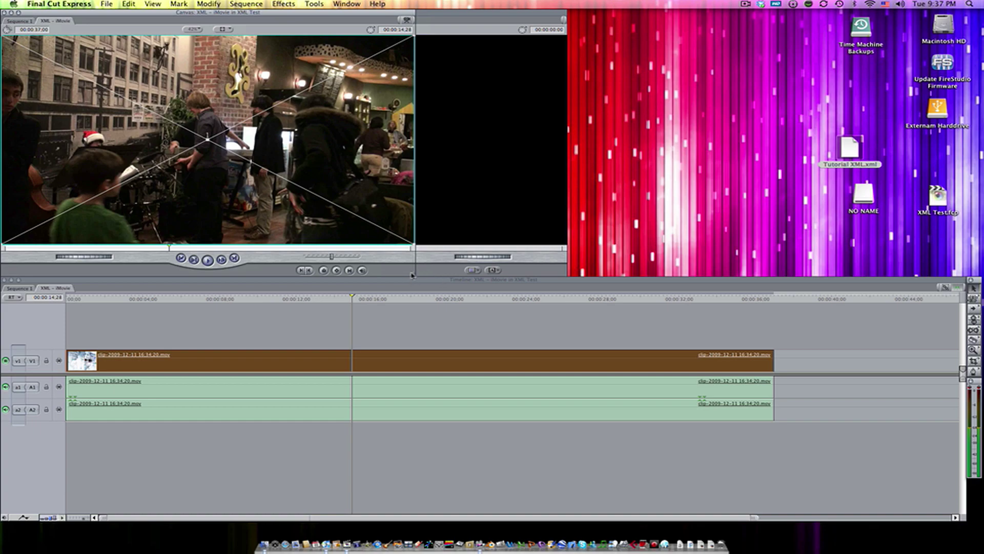
{"action": "left_click_drag", "start_coordinate": [412, 276], "coordinate": [931, 534]}
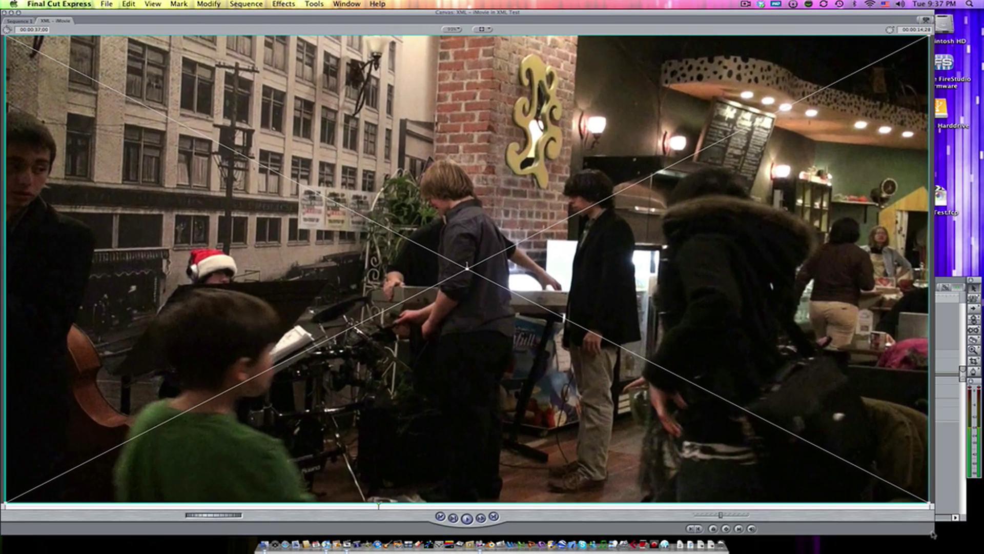
{"action": "key", "text": "space"}
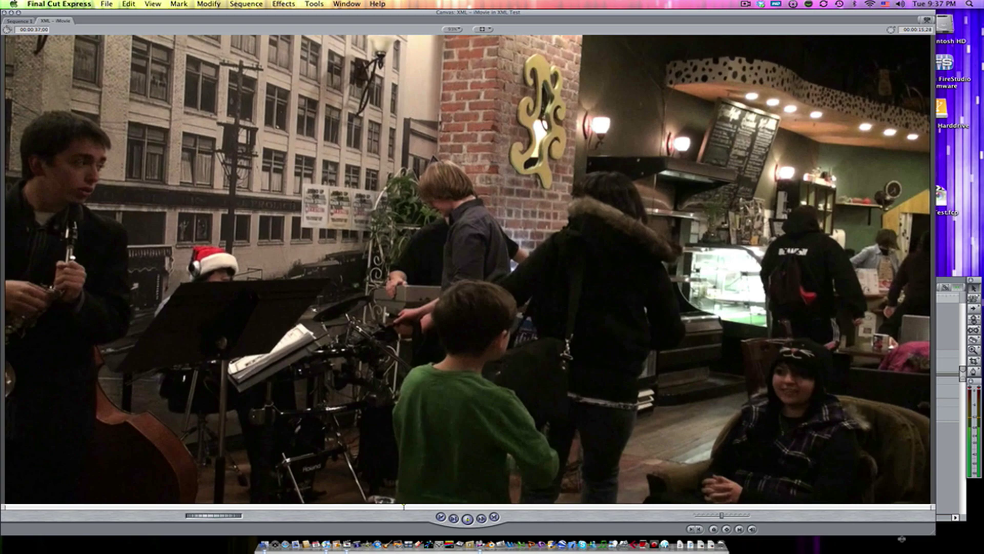
{"action": "key", "text": "space"}
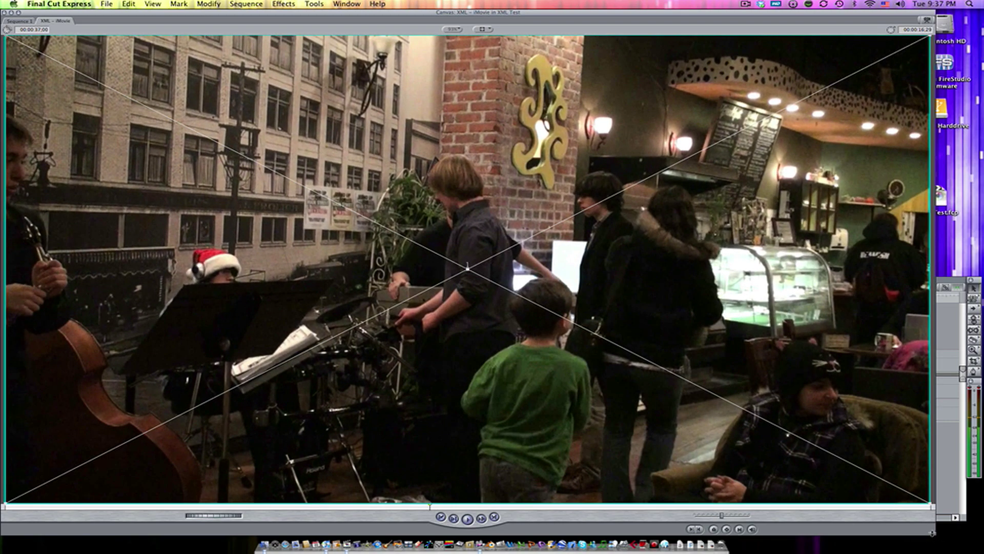
Restore the Canvas to its original size and position and deselect the clip.
{"action": "left_click_drag", "start_coordinate": [932, 533], "coordinate": [414, 277]}
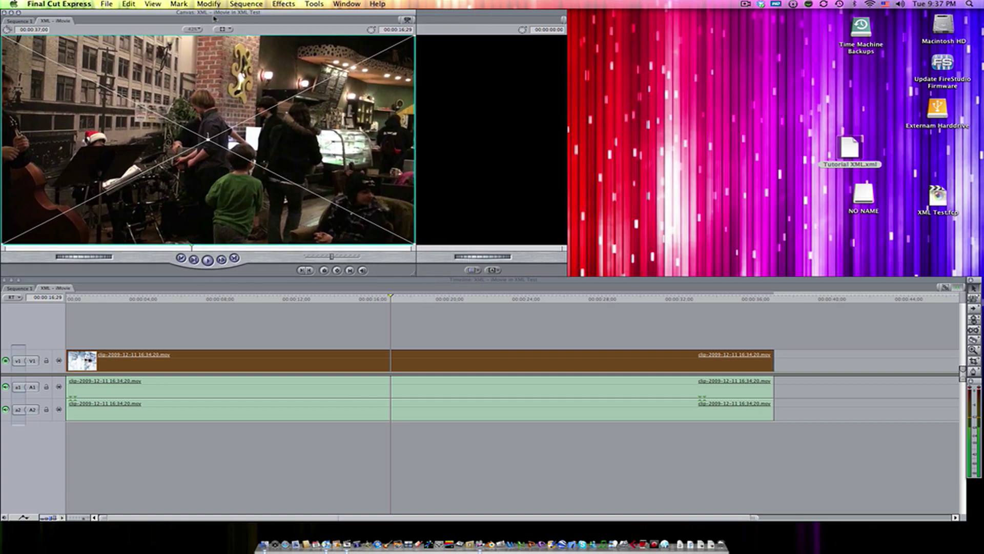
{"action": "left_click_drag", "start_coordinate": [215, 18], "coordinate": [787, 3]}
{"action": "left_click", "coordinate": [769, 335]}
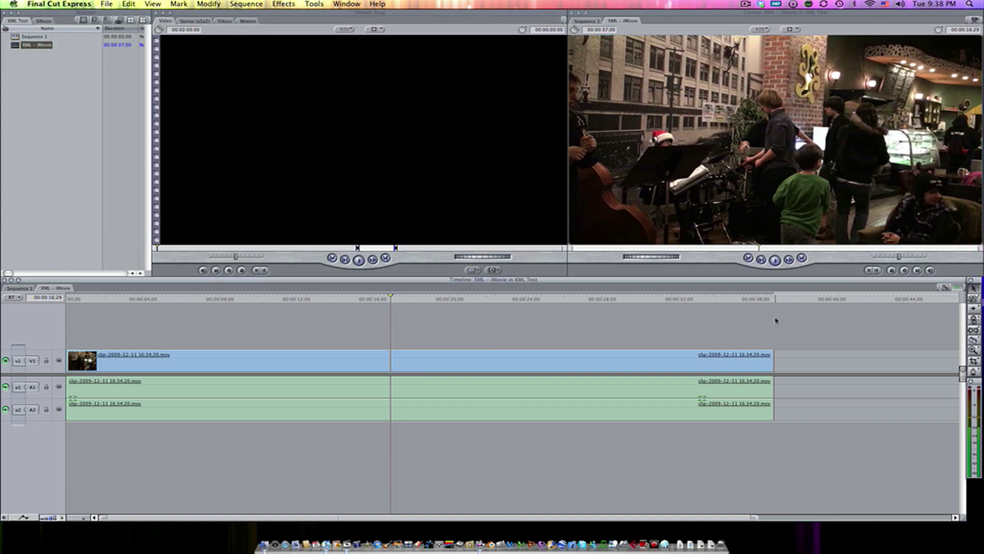
{"action": "left_click", "coordinate": [113, 5]}
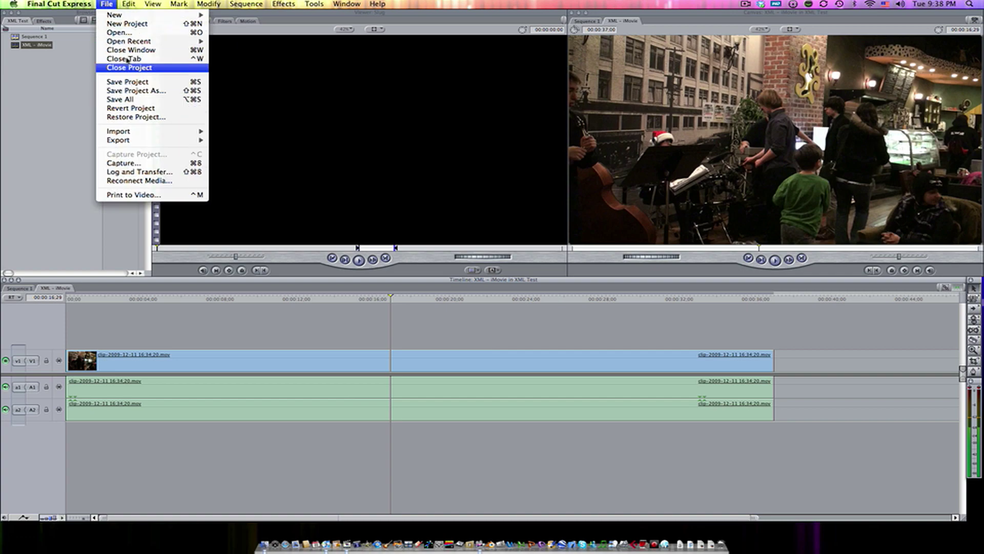
Open Log and Transfer and load Clip #212 (00:00:36:26) into the preview.
{"action": "left_click", "coordinate": [156, 174]}
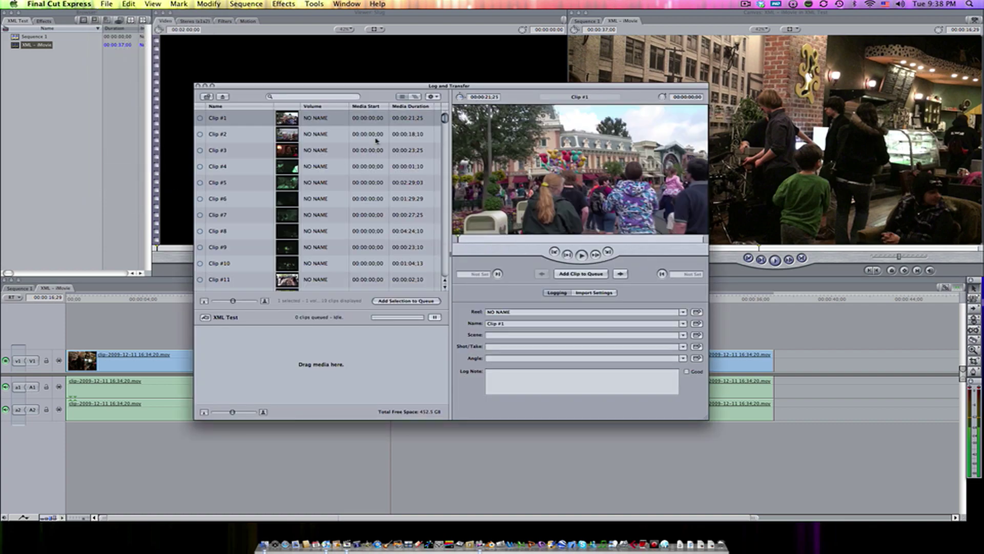
{"action": "scroll", "coordinate": [331, 127], "scroll_direction": "down", "scroll_amount": 20}
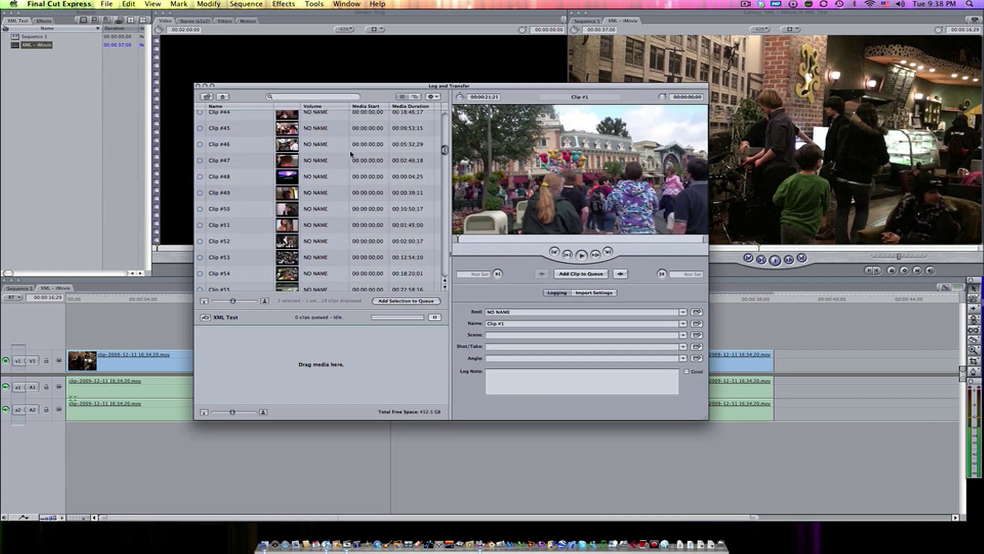
{"action": "scroll", "coordinate": [364, 146], "scroll_direction": "down", "scroll_amount": 15}
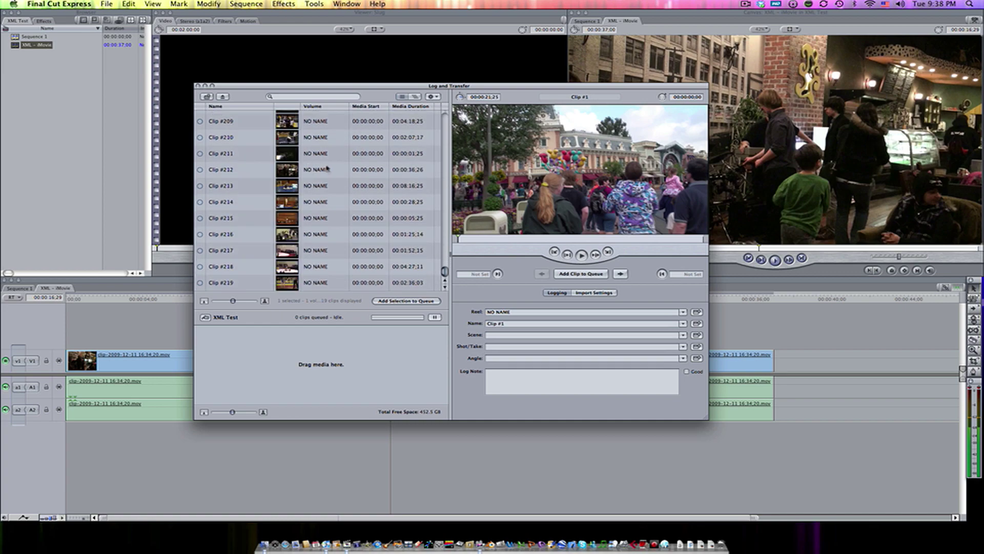
{"action": "left_click", "coordinate": [337, 170]}
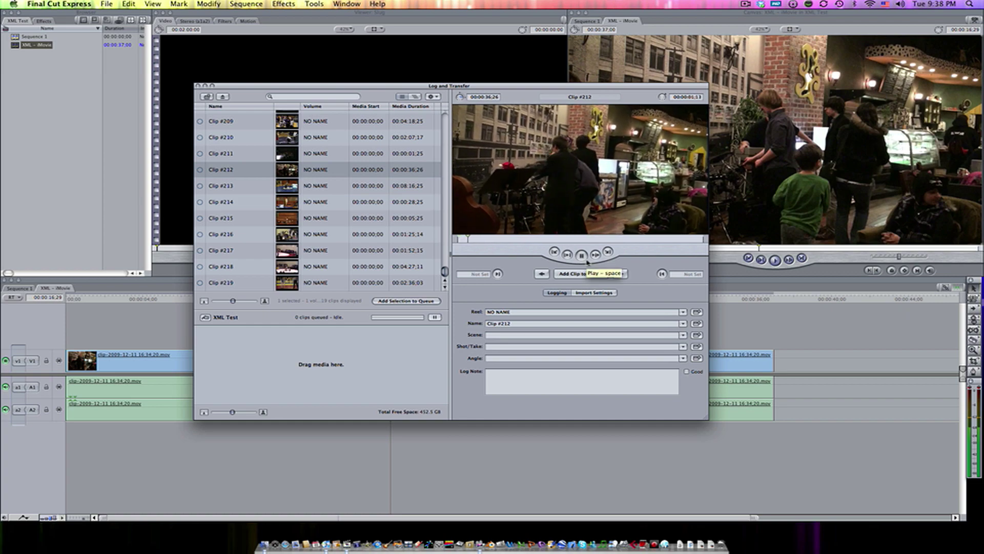
Pause the preview, queue Clip #212 for transfer, check the Reel and Scene fields, and close Log and Transfer.
{"action": "left_click", "coordinate": [581, 255]}
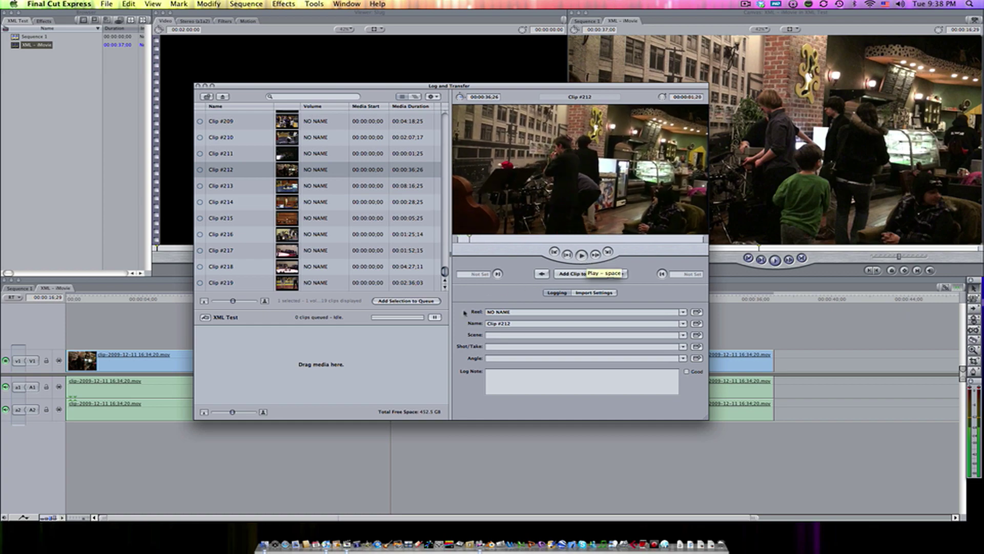
{"action": "left_click", "coordinate": [396, 302]}
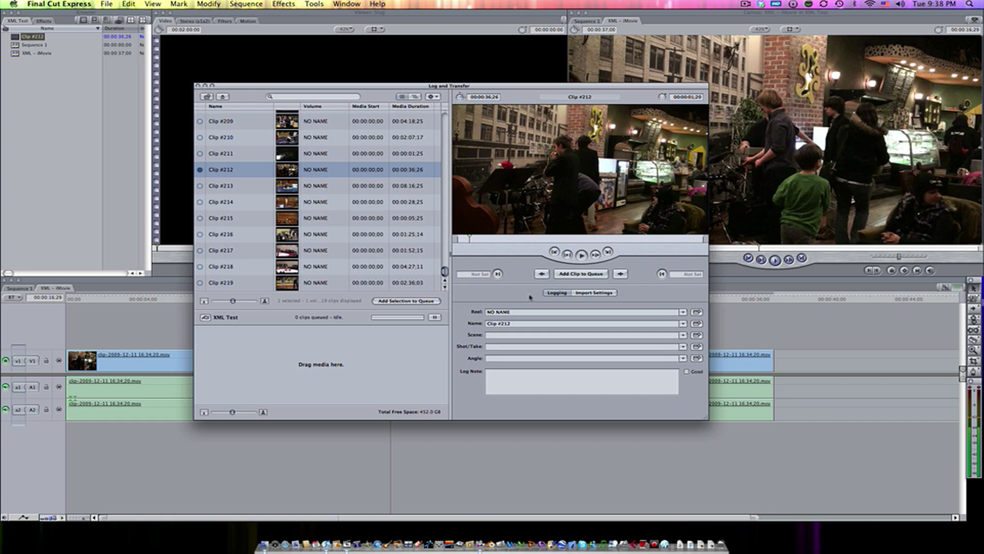
{"action": "left_click", "coordinate": [543, 311]}
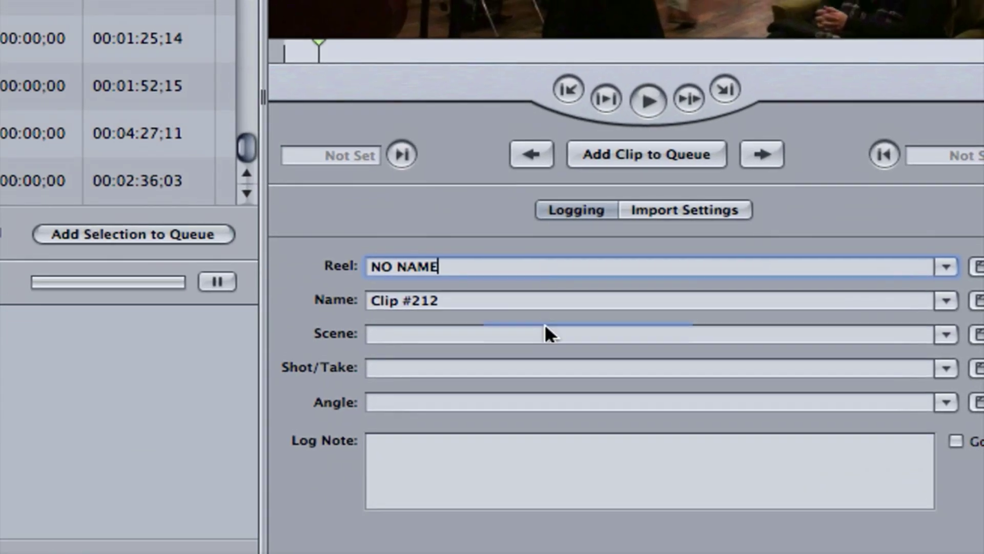
{"action": "left_click", "coordinate": [545, 328]}
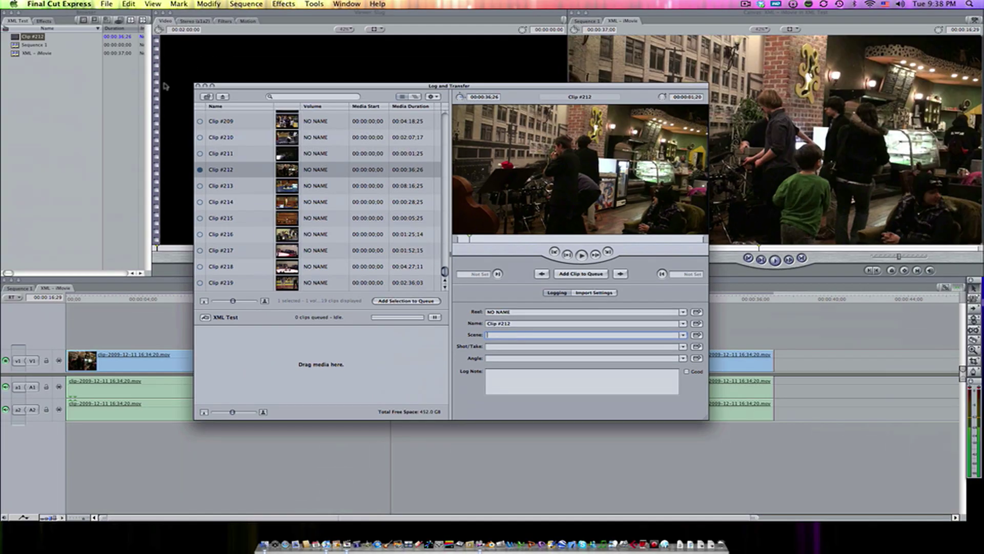
{"action": "left_click", "coordinate": [199, 87]}
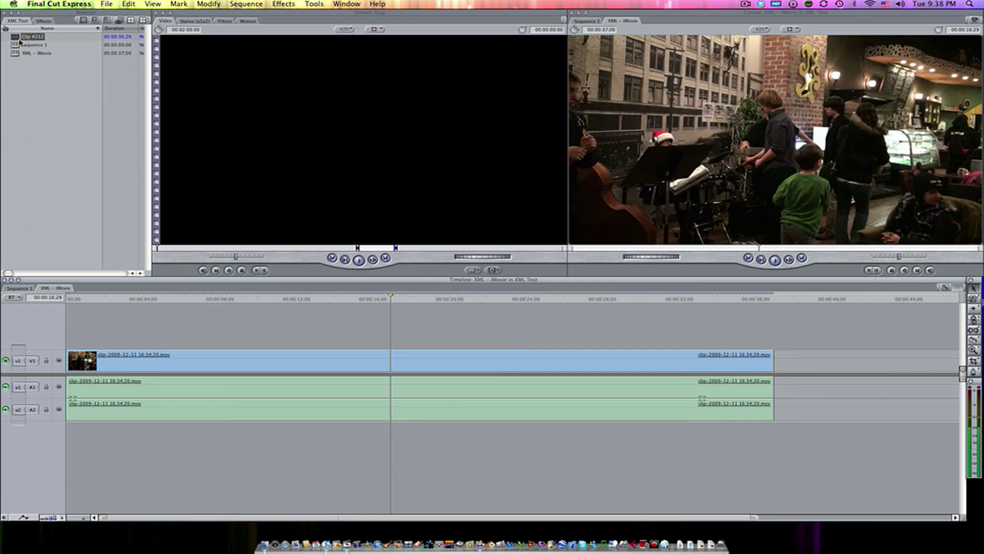
Drag Clip #212 onto the timeline right after the café clip, extending the sequence to 01:13:28.
{"action": "left_click_drag", "start_coordinate": [20, 41], "coordinate": [358, 116]}
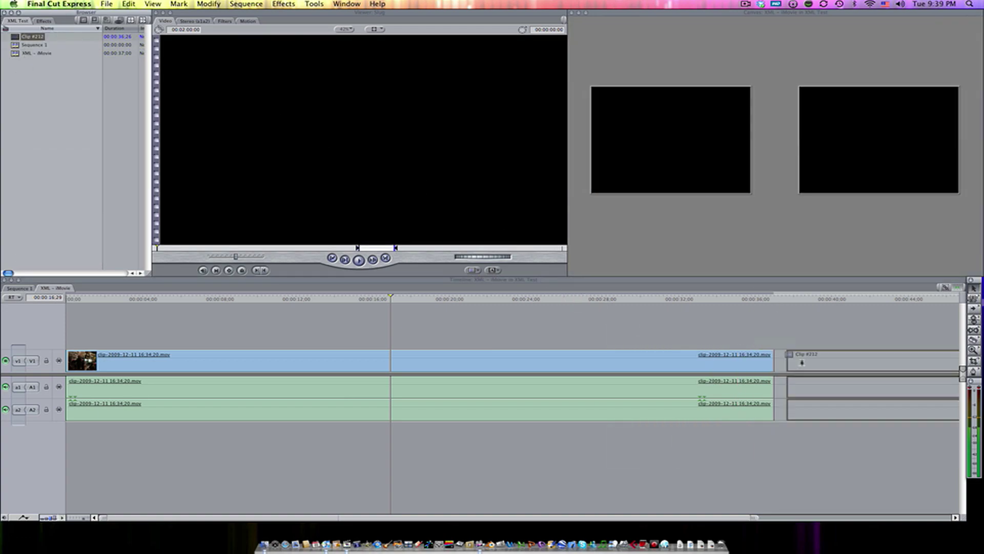
{"action": "left_click_drag", "start_coordinate": [774, 362], "coordinate": [775, 361]}
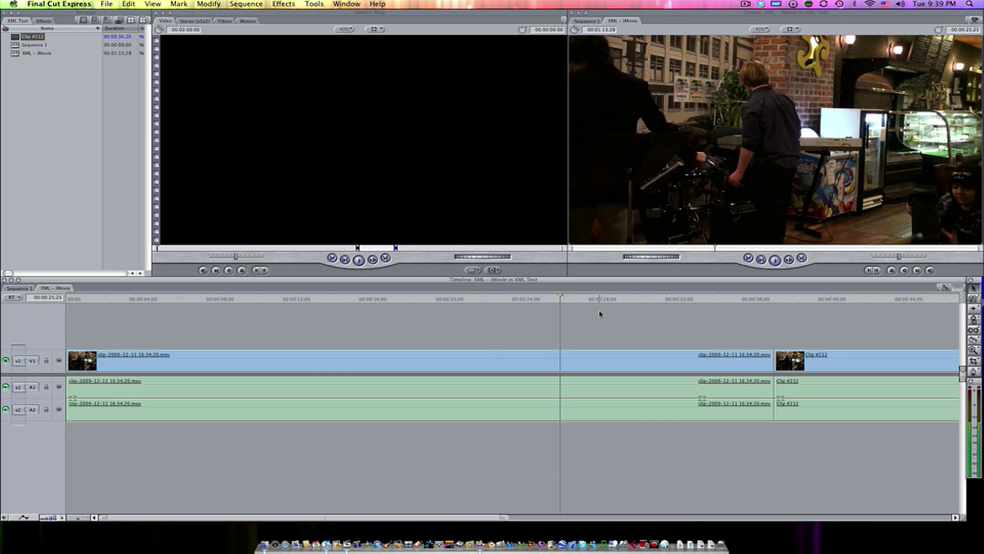
{"action": "scroll", "coordinate": [604, 315], "scroll_direction": "right", "scroll_amount": 10}
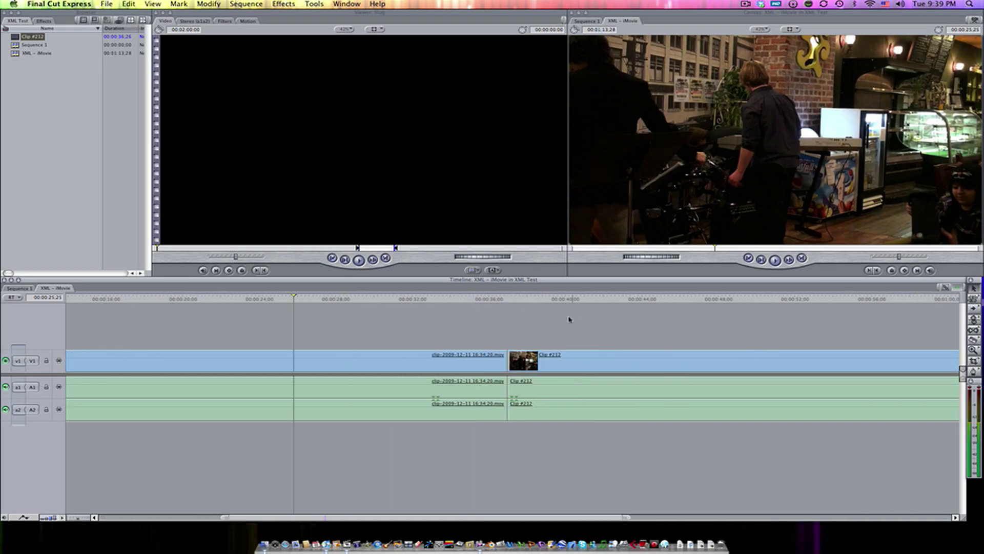
{"action": "left_click", "coordinate": [514, 299]}
{"action": "mouse_move", "coordinate": [513, 300]}
{"action": "left_mouse_down"}
{"action": "mouse_move", "coordinate": [495, 299]}
{"action": "mouse_move", "coordinate": [519, 299]}
{"action": "left_mouse_up"}
{"action": "left_click", "coordinate": [495, 299]}
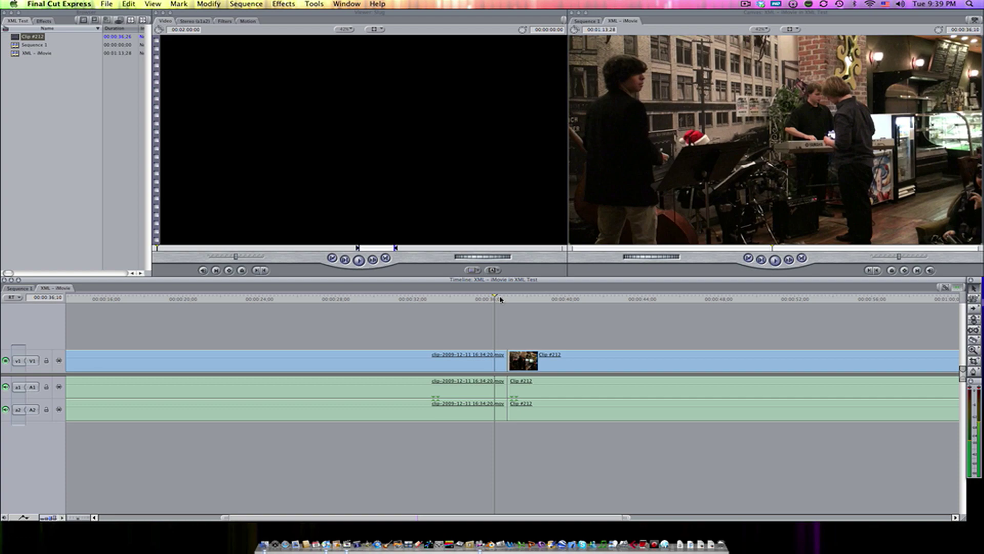
{"action": "left_click_drag", "start_coordinate": [500, 300], "coordinate": [475, 299]}
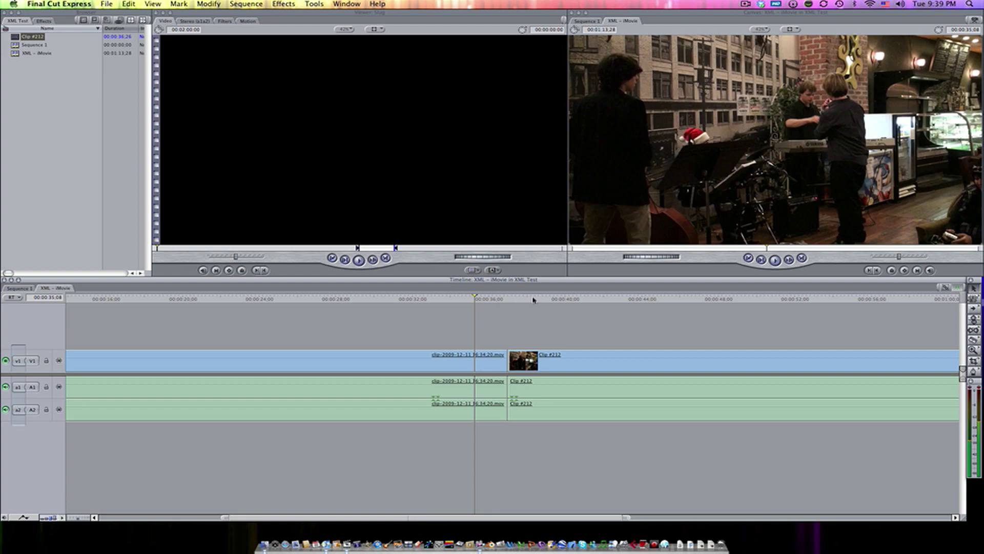
{"action": "left_click", "coordinate": [533, 300]}
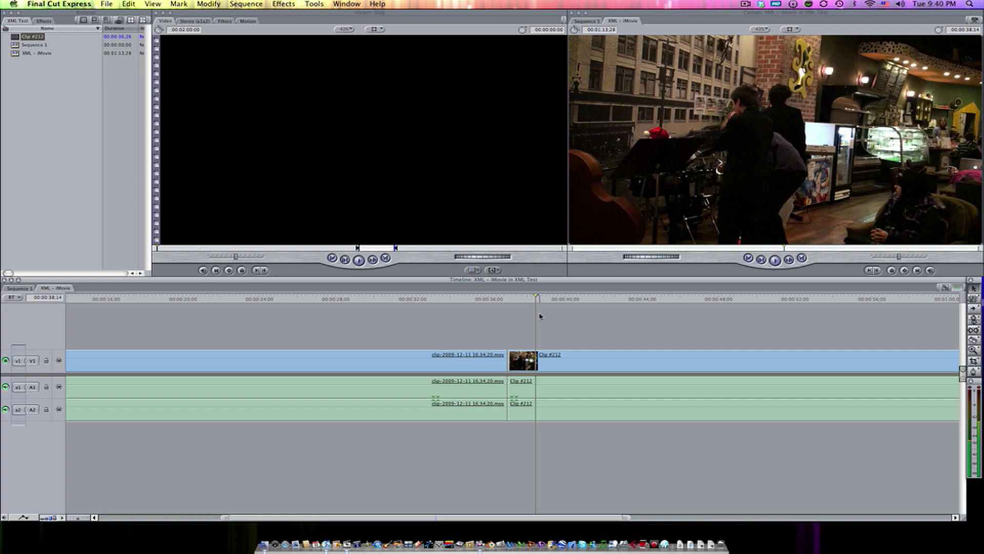
{"action": "scroll", "coordinate": [544, 313], "scroll_direction": "left", "scroll_amount": 5}
{"action": "left_click_drag", "start_coordinate": [512, 300], "coordinate": [246, 320]}
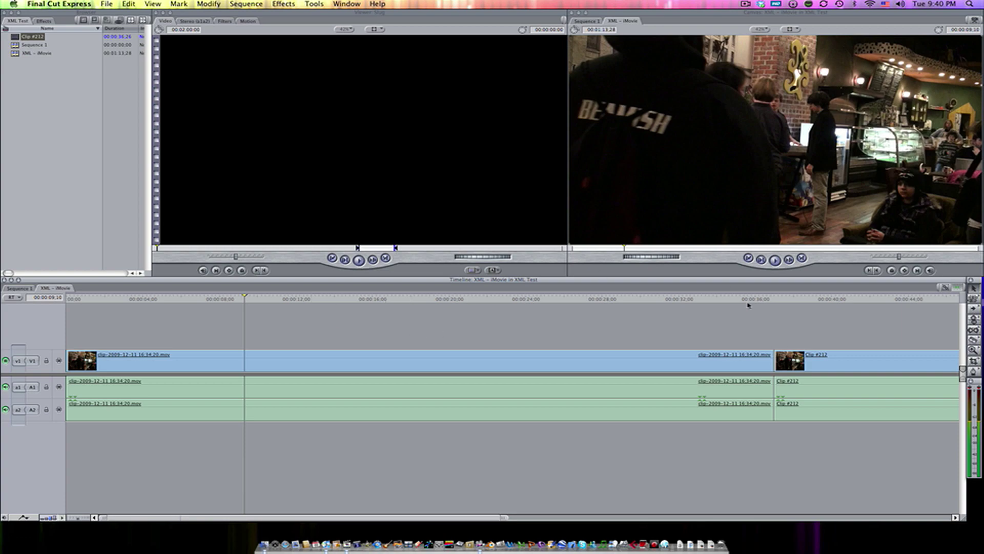
{"action": "left_click", "coordinate": [806, 302]}
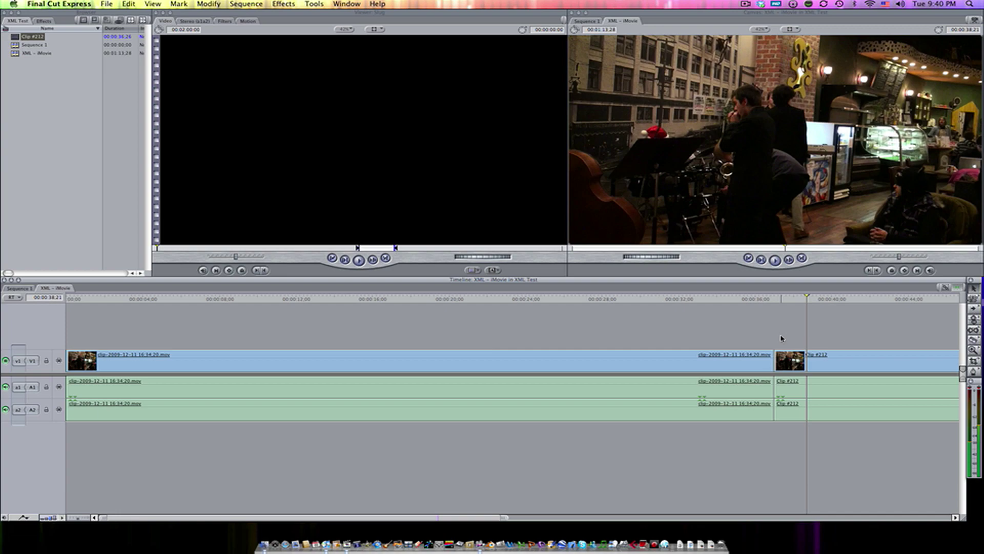
{"action": "left_click", "coordinate": [806, 303]}
{"action": "left_click_drag", "start_coordinate": [806, 305], "coordinate": [827, 306]}
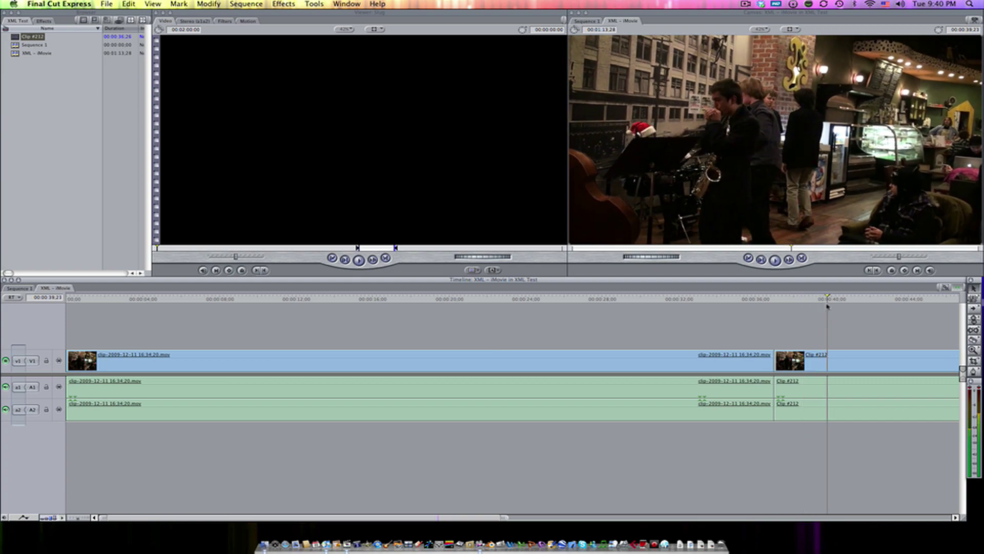
{"action": "left_click", "coordinate": [763, 303]}
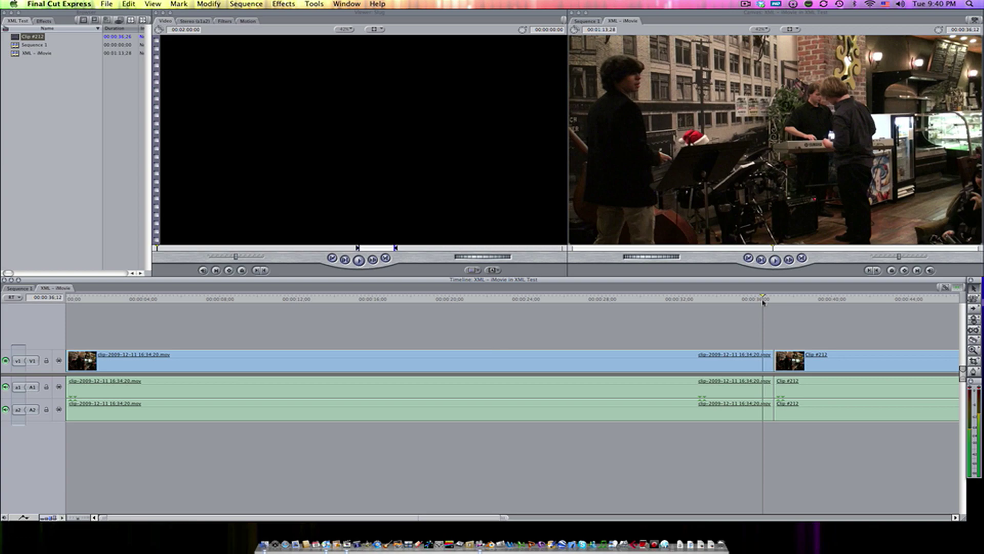
Preview Clip #212, then switch to iMovie and select all clips in the XML project.
{"action": "left_click", "coordinate": [798, 299]}
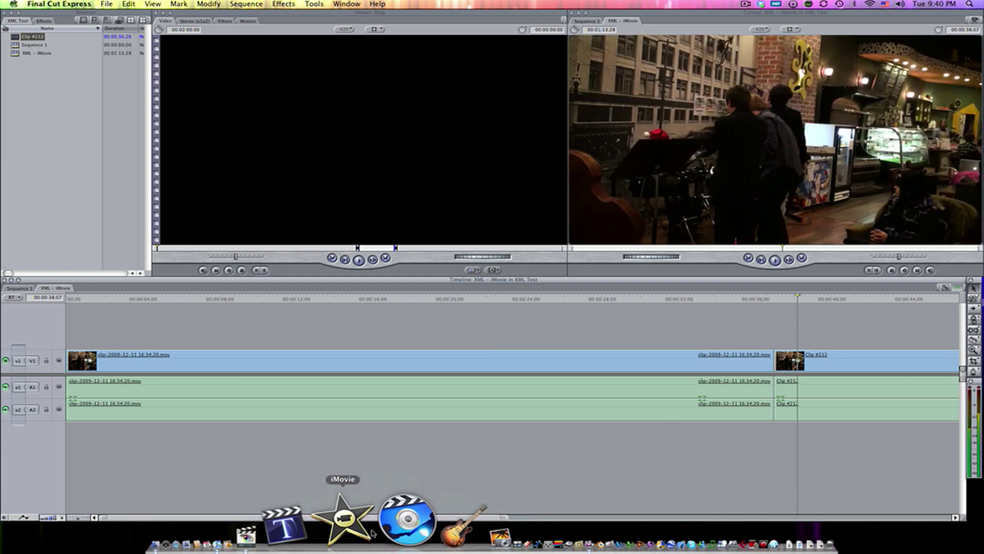
{"action": "left_click", "coordinate": [354, 523]}
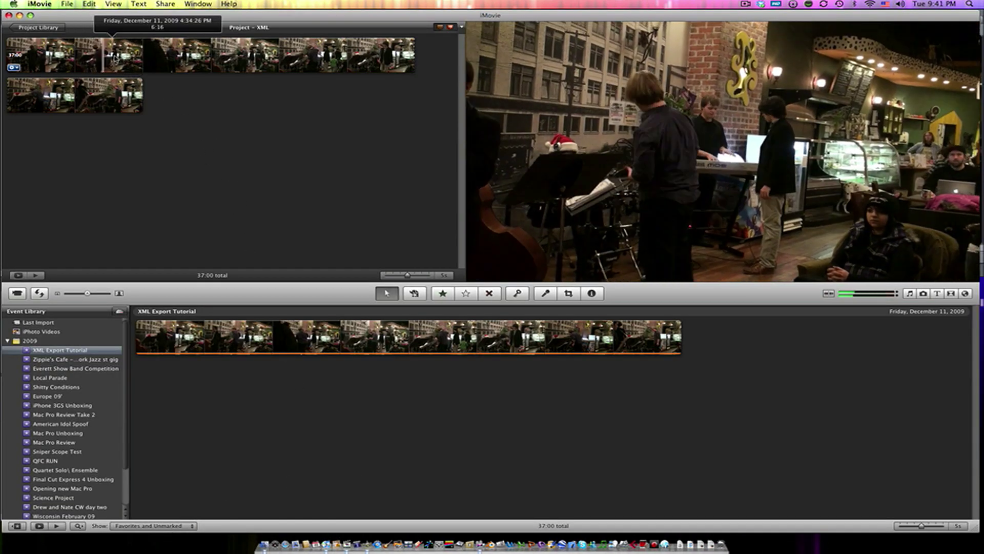
{"action": "key", "text": "super+a"}
Bring up the Final Cut XML and QuickTime export dialogs under Share, cancelling both.
{"action": "left_click", "coordinate": [165, 4]}
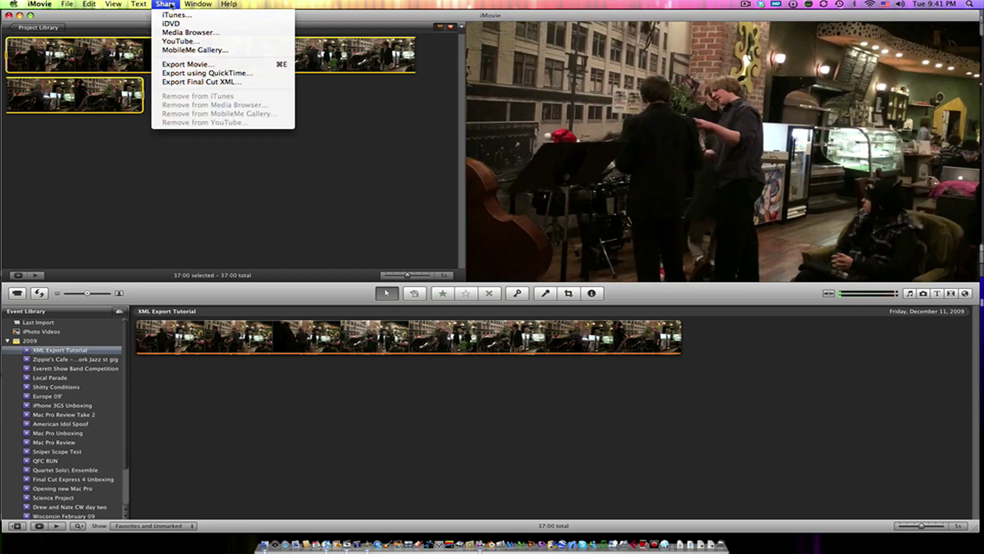
{"action": "left_click", "coordinate": [188, 82]}
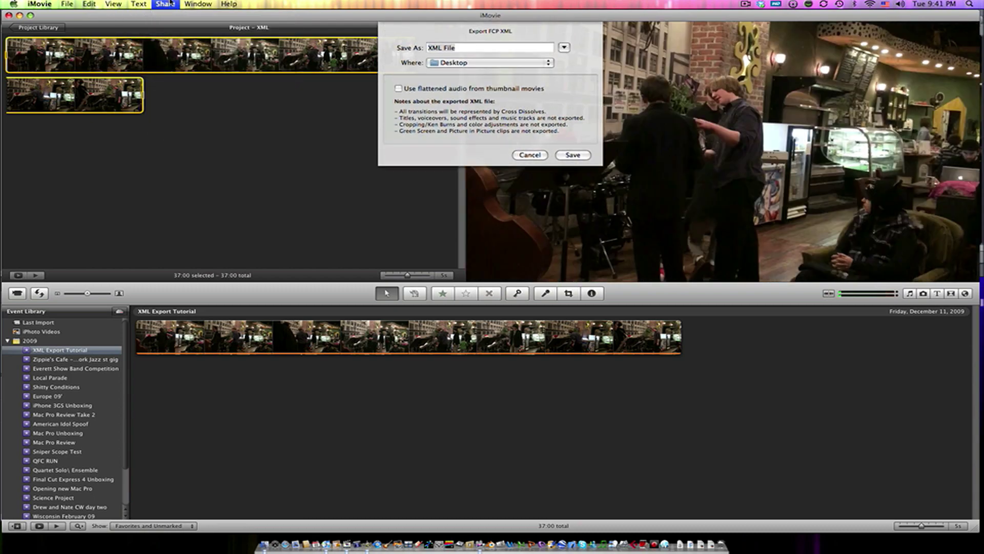
{"action": "left_click", "coordinate": [510, 154]}
{"action": "left_click", "coordinate": [198, 3]}
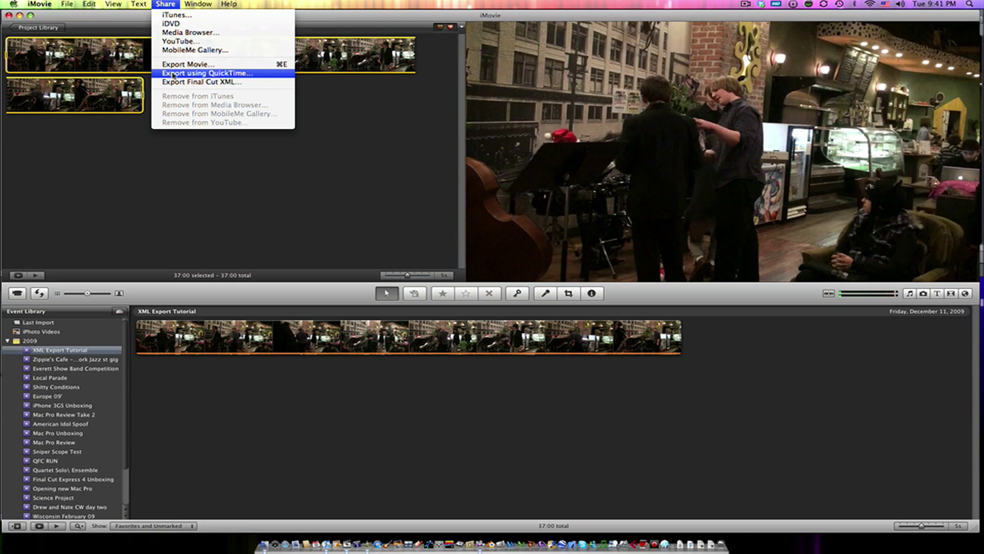
{"action": "left_click", "coordinate": [186, 74]}
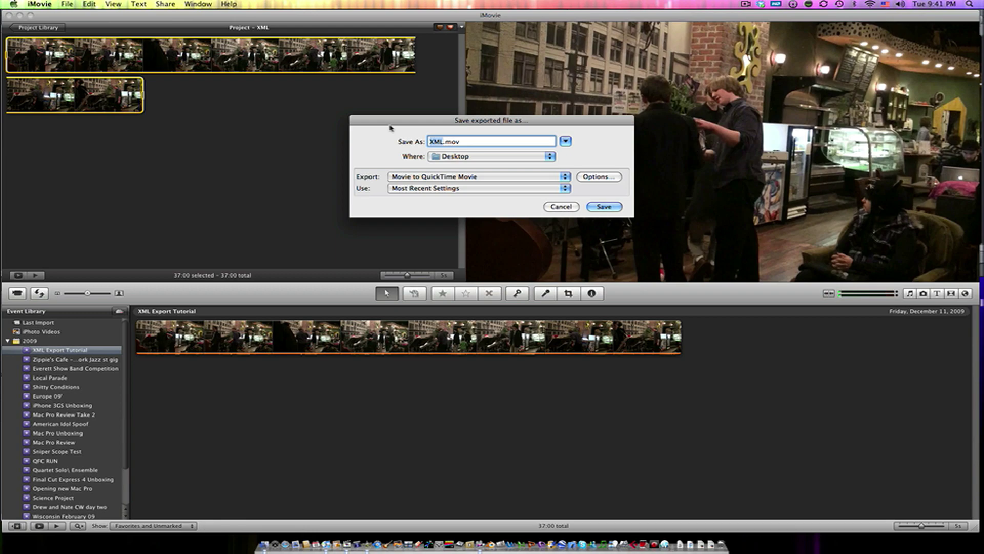
{"action": "left_click", "coordinate": [563, 206]}
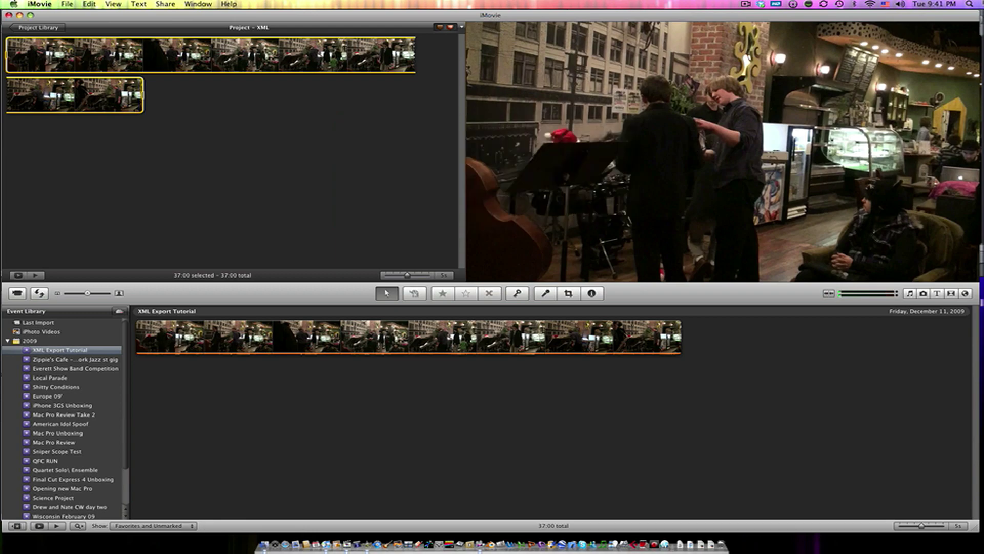
Use Exposé to bring back the Final Cut Express timeline showing the café clip and Clip #212.
{"action": "key", "text": "F9"}
{"action": "left_click", "coordinate": [594, 431]}
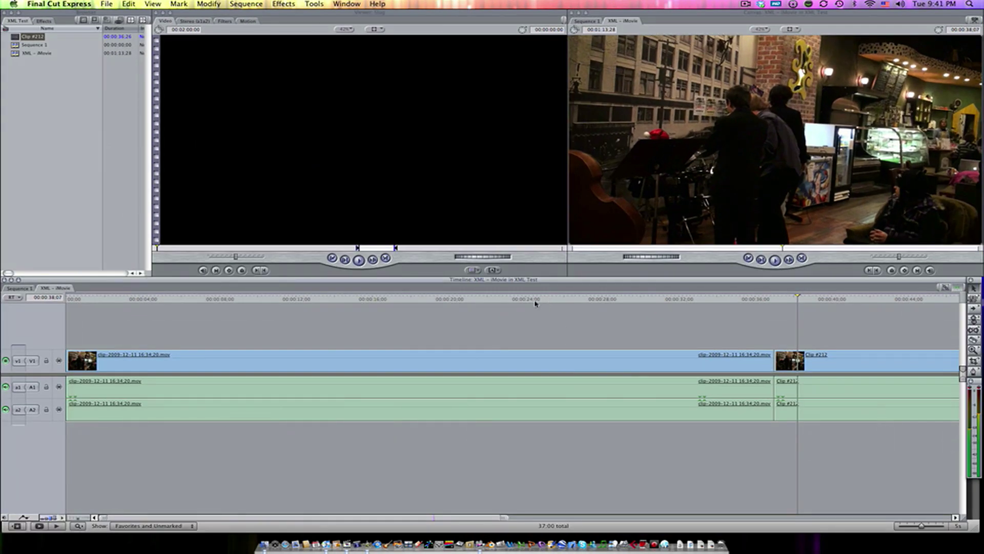